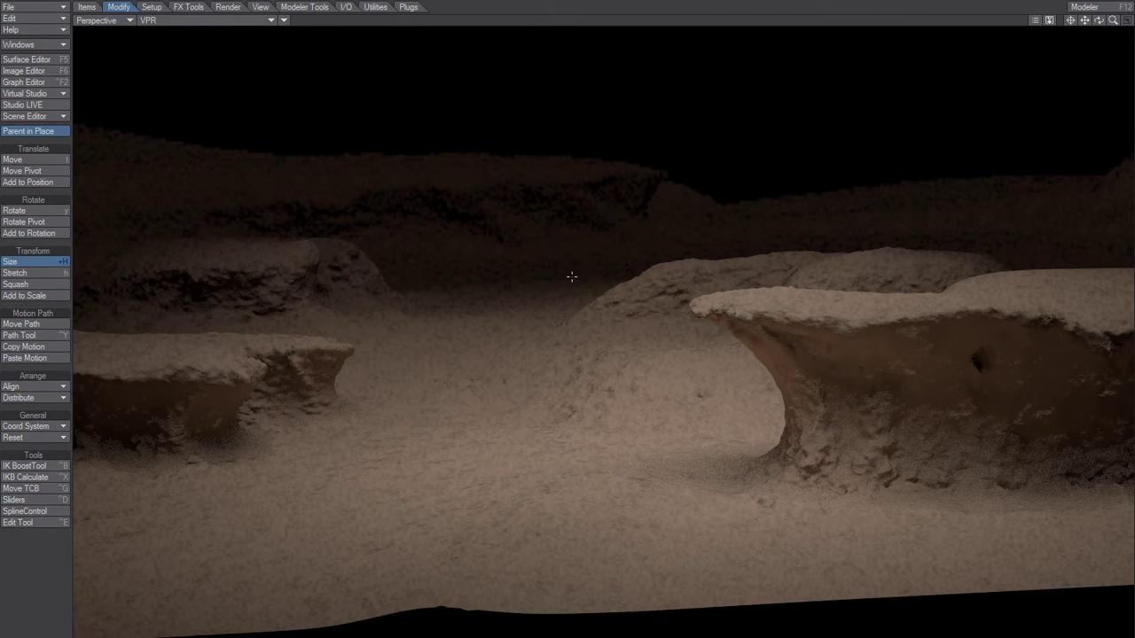
Step: Inspect the Turbulence and Value colour texture layers of the terrain surface
key("F5")
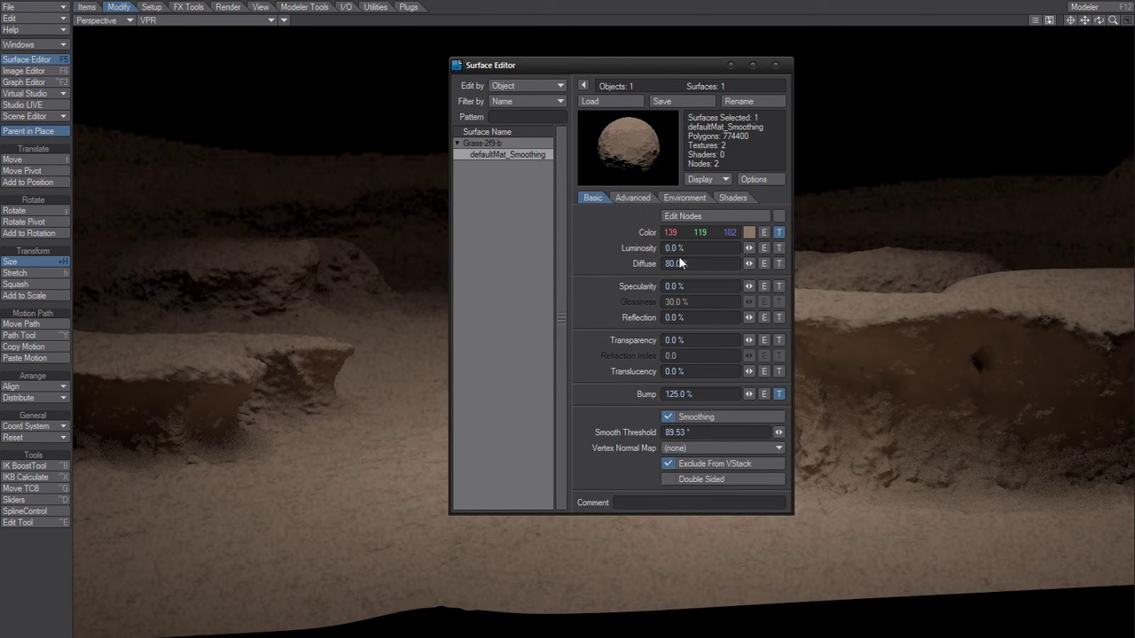
left_click(778, 233)
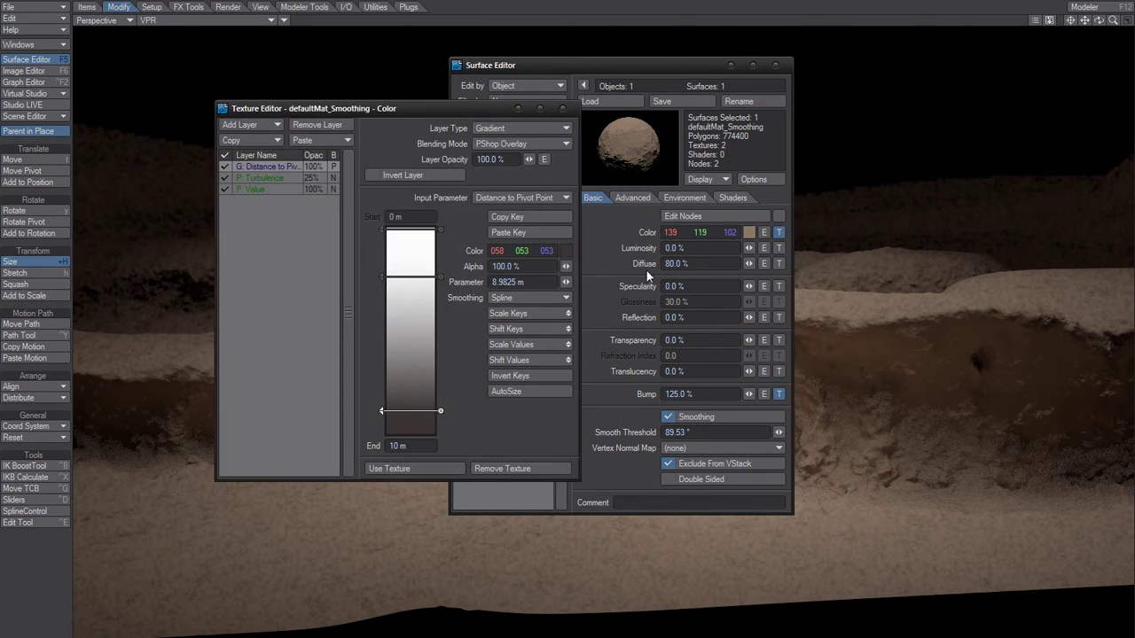
left_click(230, 177)
left_click(226, 189)
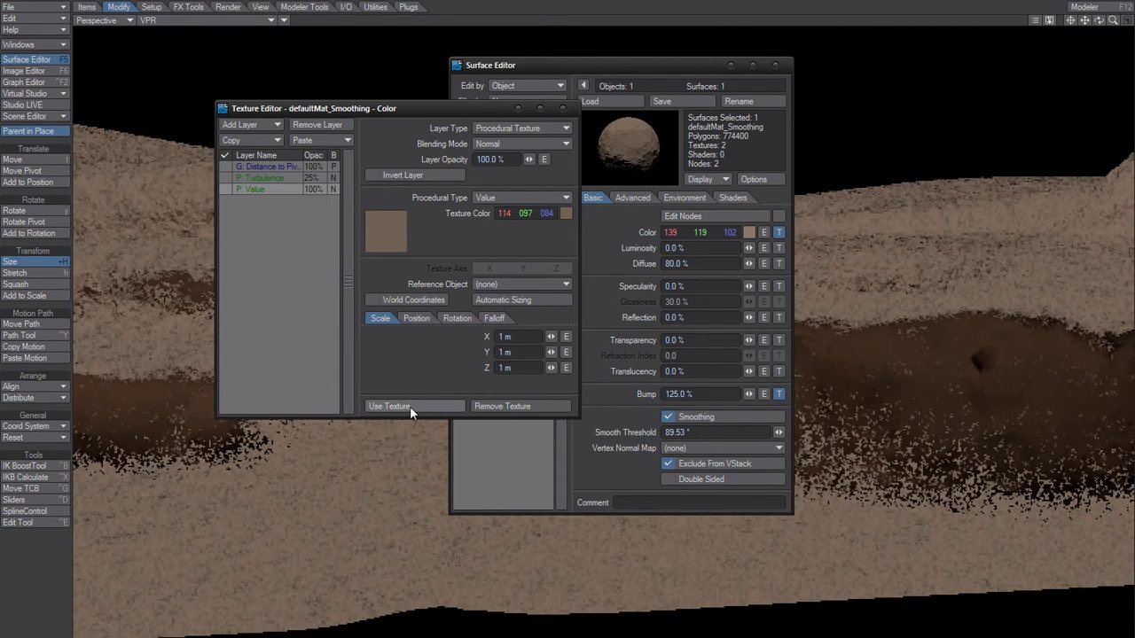
left_click(410, 406)
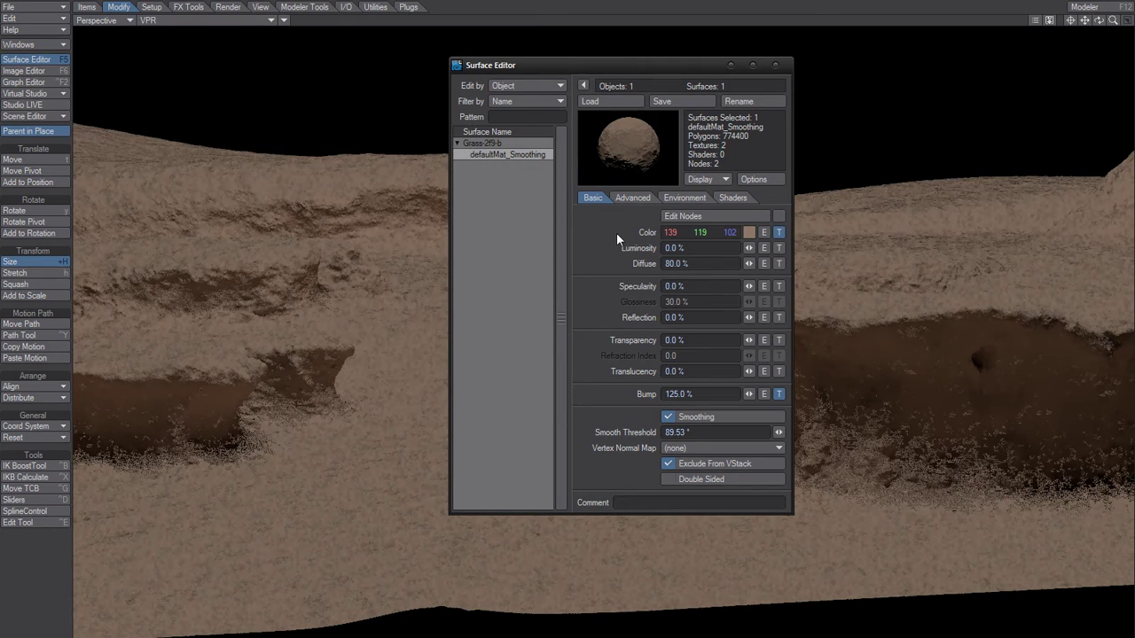
Step: Set the terrain surface's Bump to 0% in the Surface Editor
left_click_drag(572, 66, 480, 79)
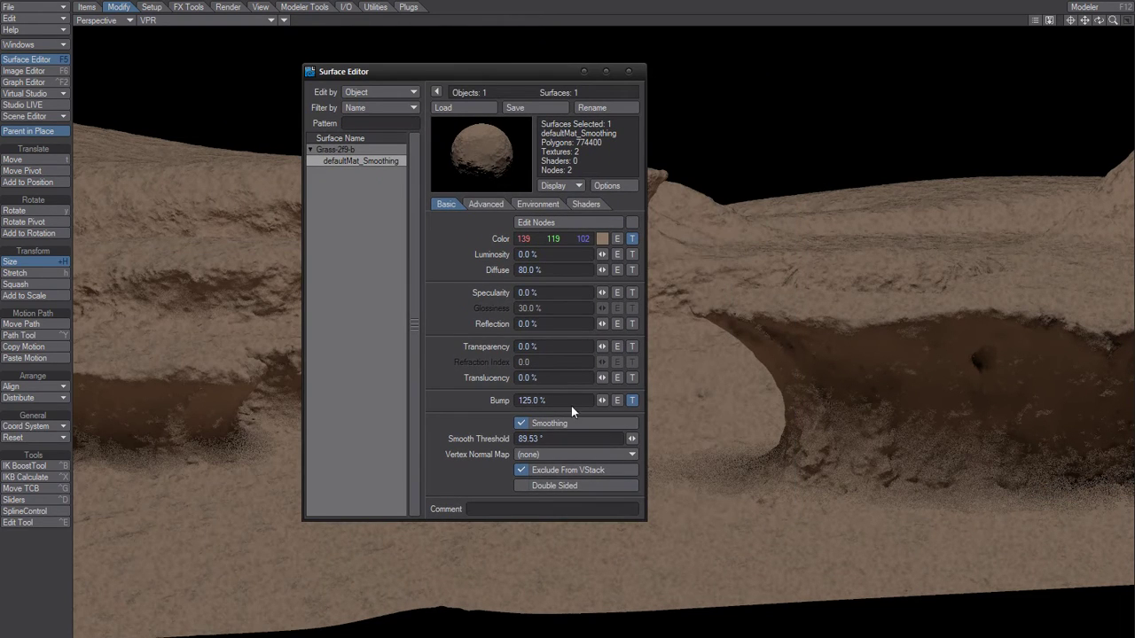
left_click_drag(571, 404, 479, 439)
type("0")
key("Return")
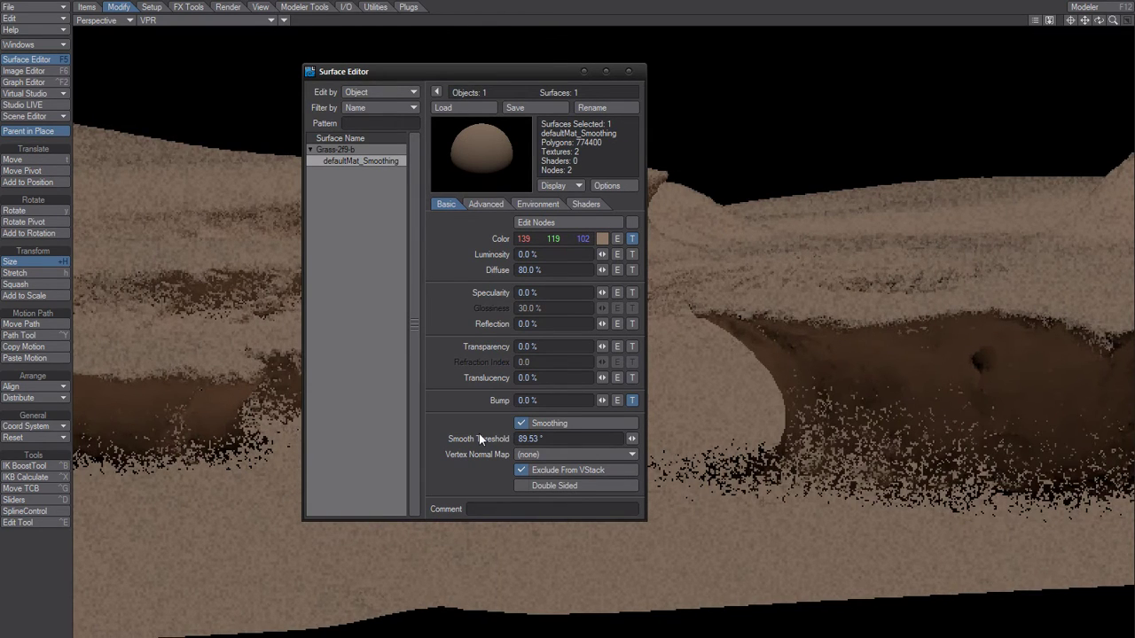
mouse_move(468, 74)
left_mouse_down()
mouse_move(862, 60)
mouse_move(474, 80)
left_mouse_up()
left_click_drag(383, 98, 339, 78)
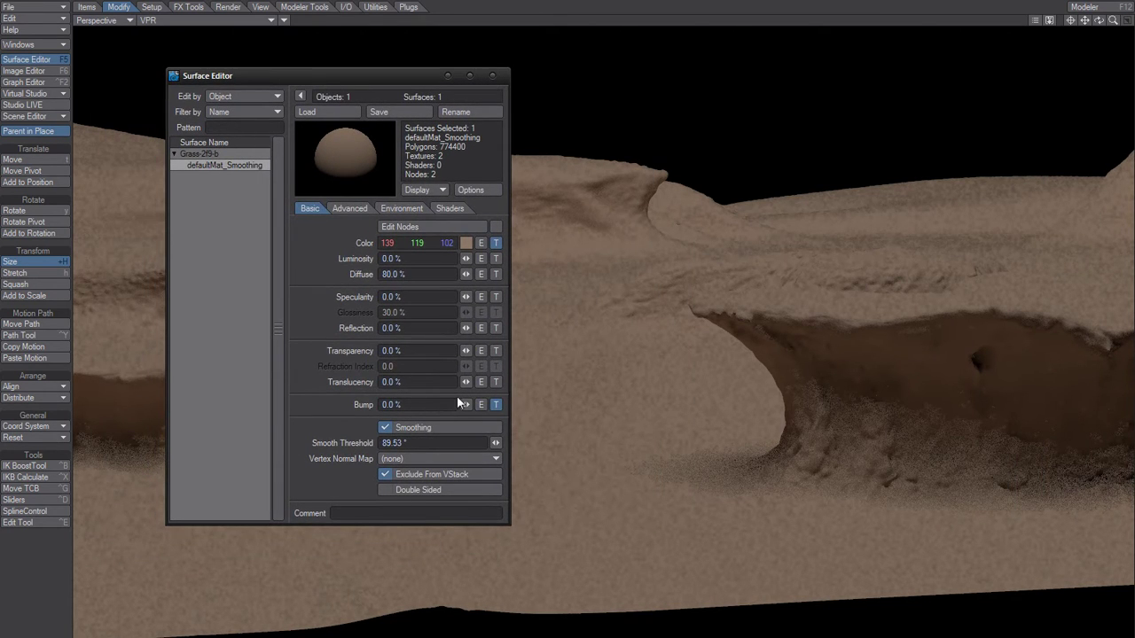
Step: Inspect the Turbulence texture layers driving the terrain's bump
left_click(496, 404)
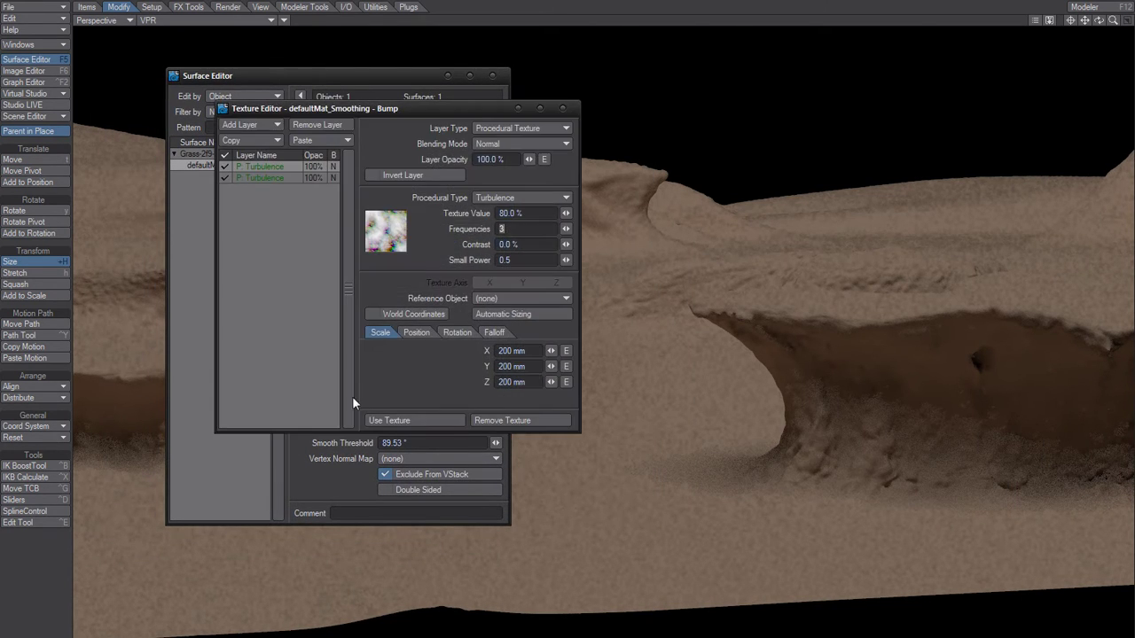
left_click(265, 178)
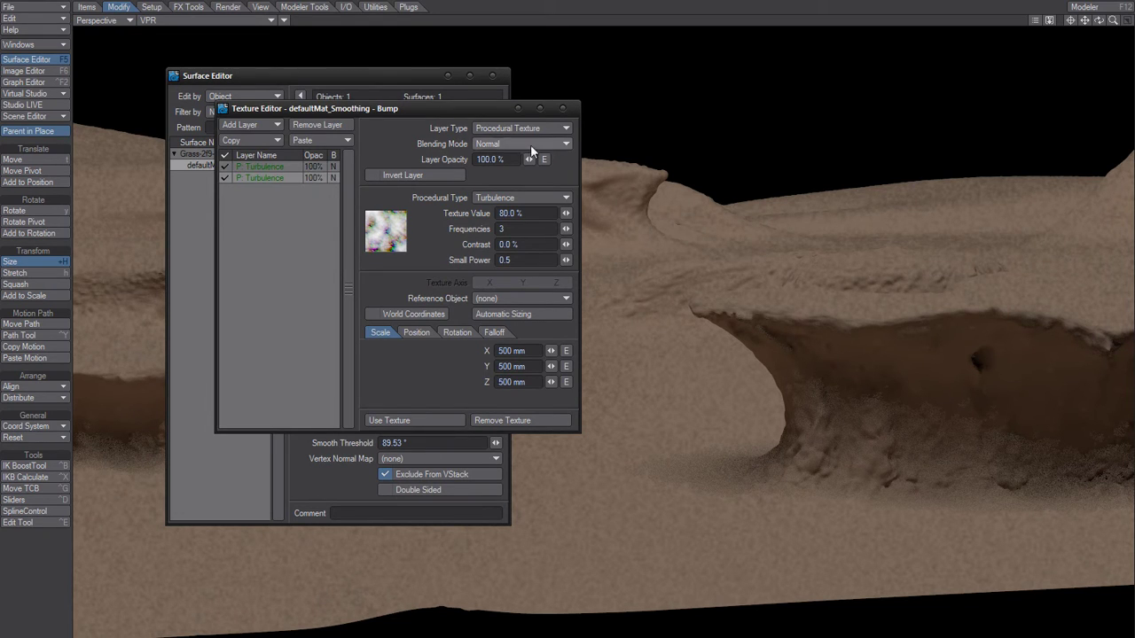
left_click(562, 108)
left_click_drag(425, 82, 422, 79)
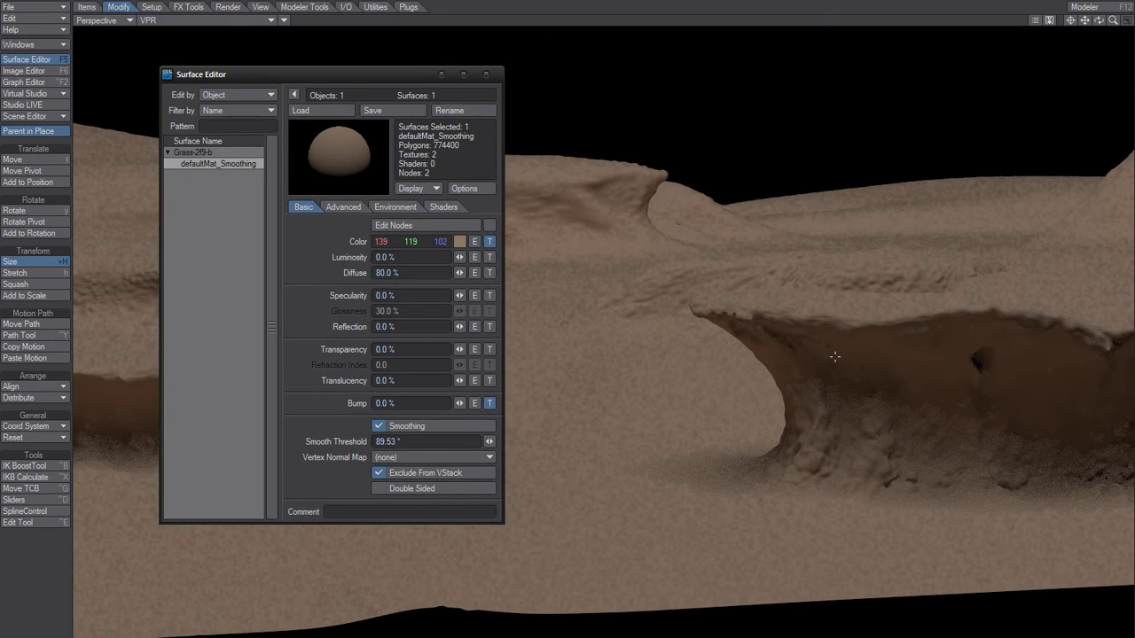
Step: Set Bump to 125%, then try a much higher Bump value
left_click(352, 407)
type("125")
key("Return")
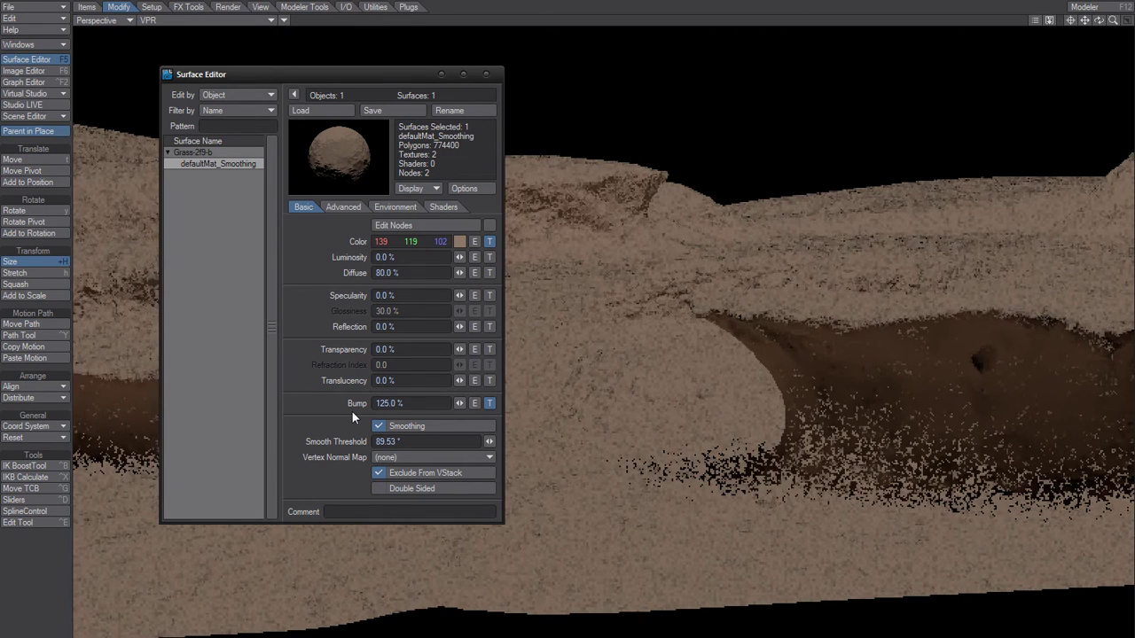
type("20")
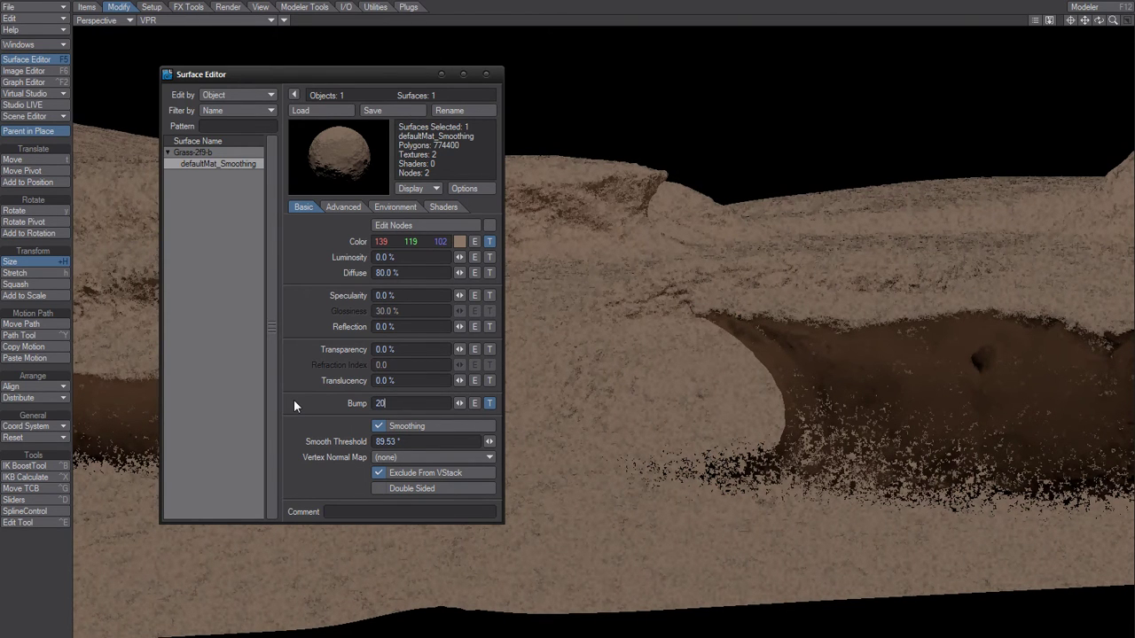
type("00")
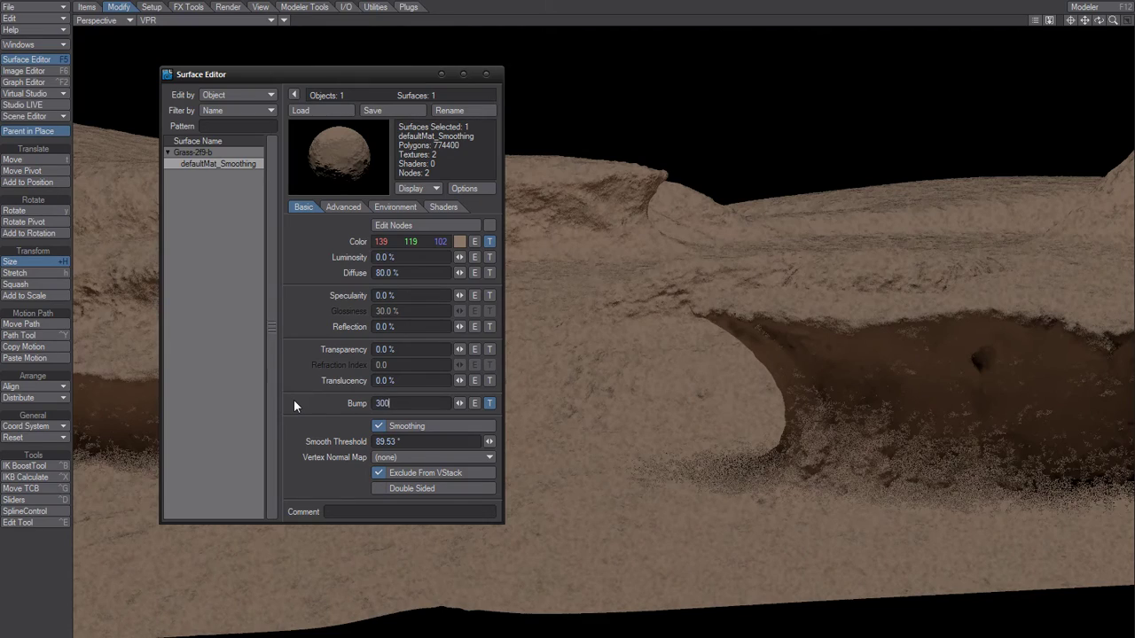
key("Return")
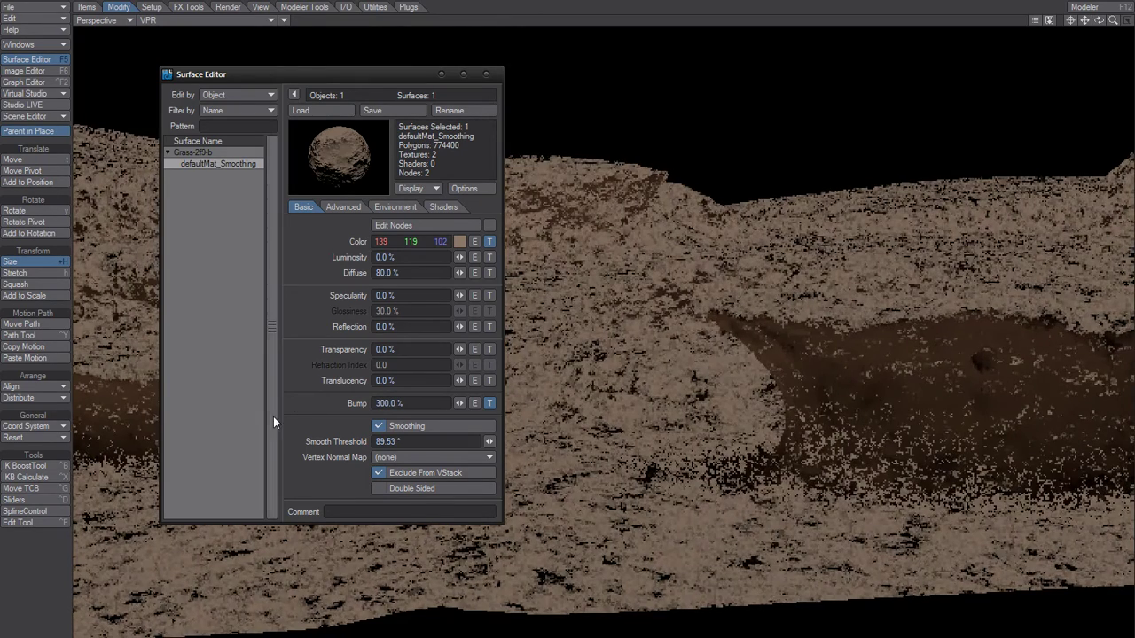
Step: Toggle surface smoothing off and on, and return Bump to 125%
left_click(378, 425)
left_click(379, 426)
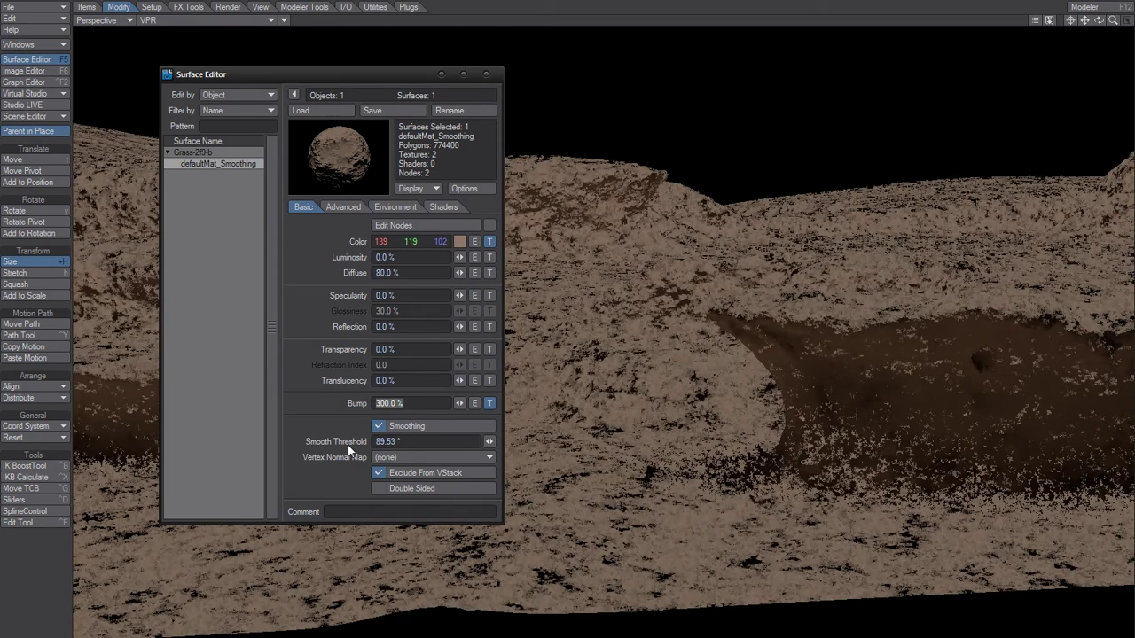
type("125")
key("Return")
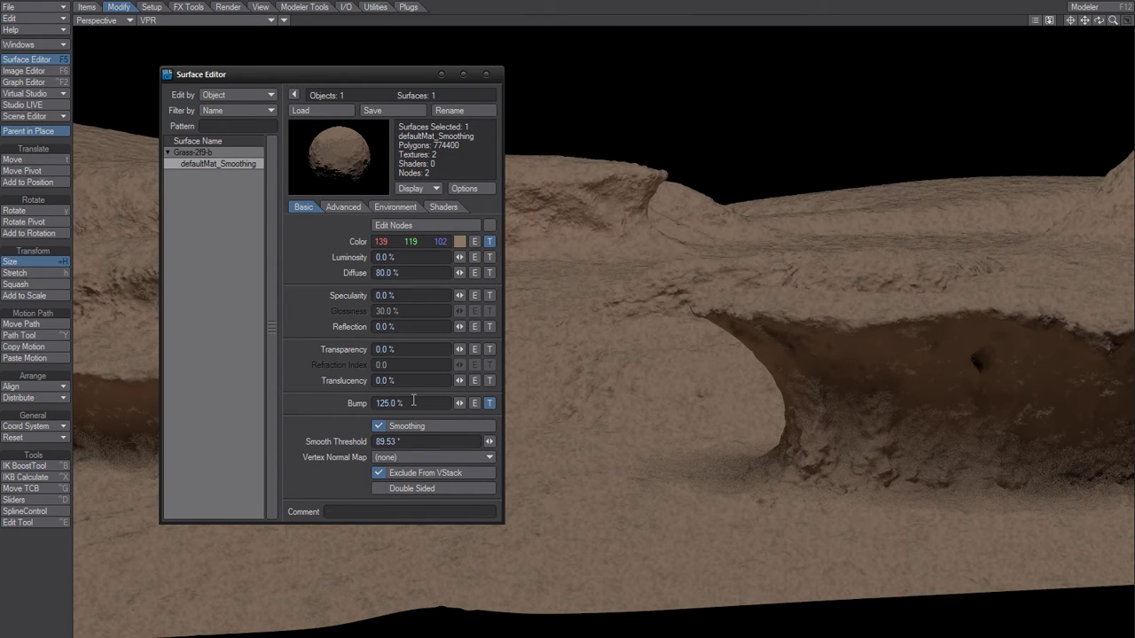
left_click_drag(413, 404, 315, 419)
key("Return")
Step: Close the Surface Editor and set the Light Type to Spherical in Render Globals
left_click(485, 74)
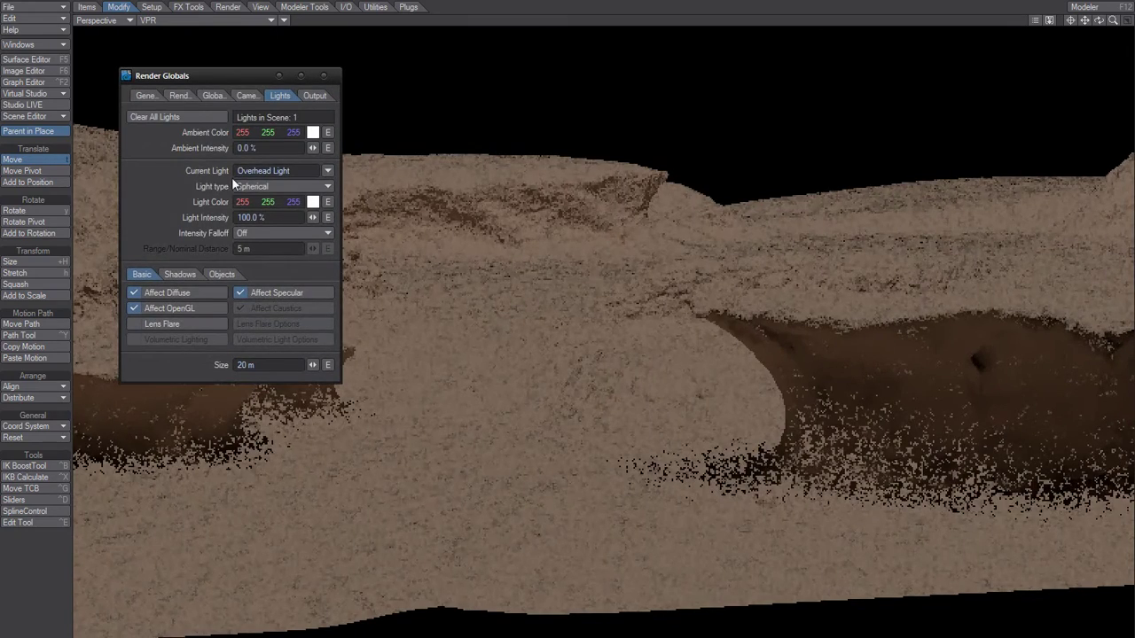
left_click(265, 185)
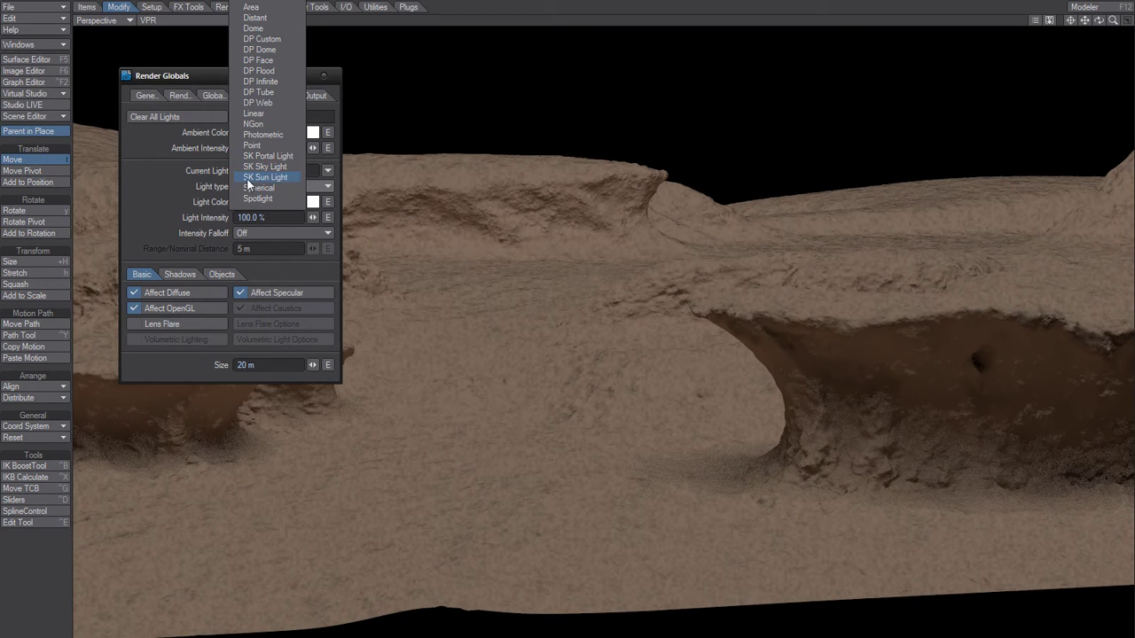
left_click(147, 211)
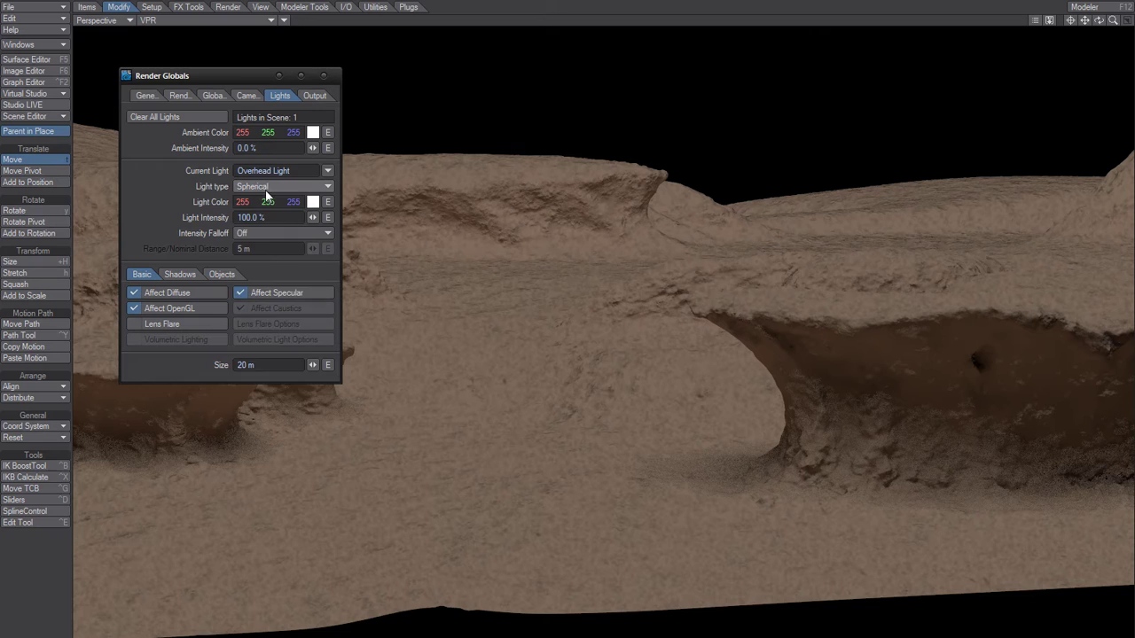
left_click(266, 189)
left_click(171, 202)
Step: Set the spherical light's Size to 20 m after trying 5 mm, then view Cameras settings
left_click_drag(251, 369, 184, 368)
type("5 mm")
key("Return")
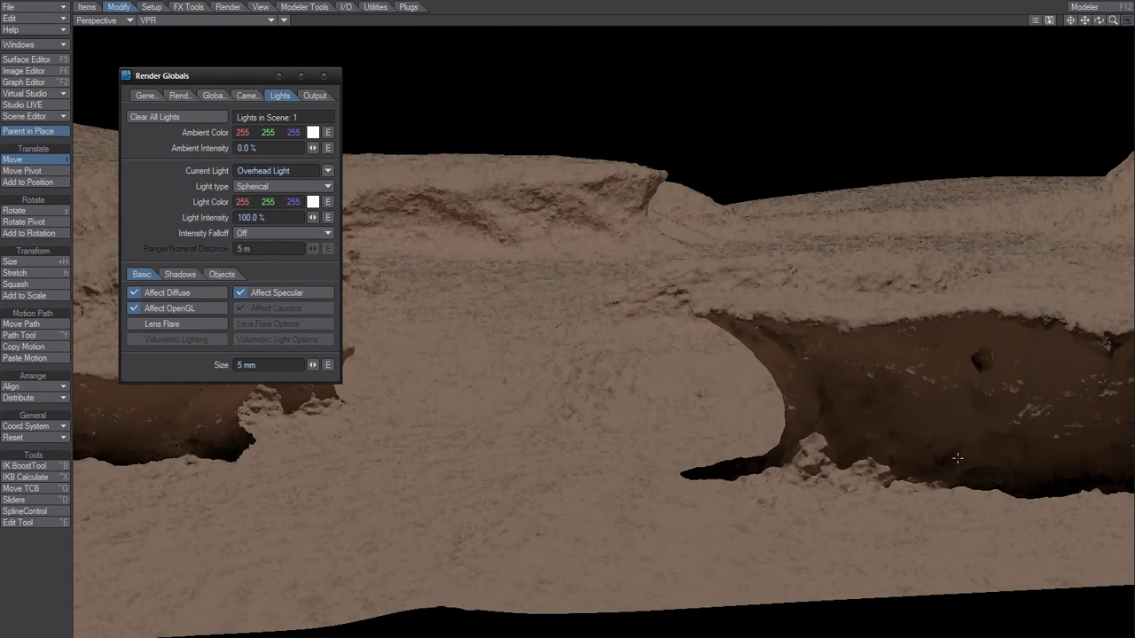
left_click_drag(270, 369, 196, 371)
type("20m")
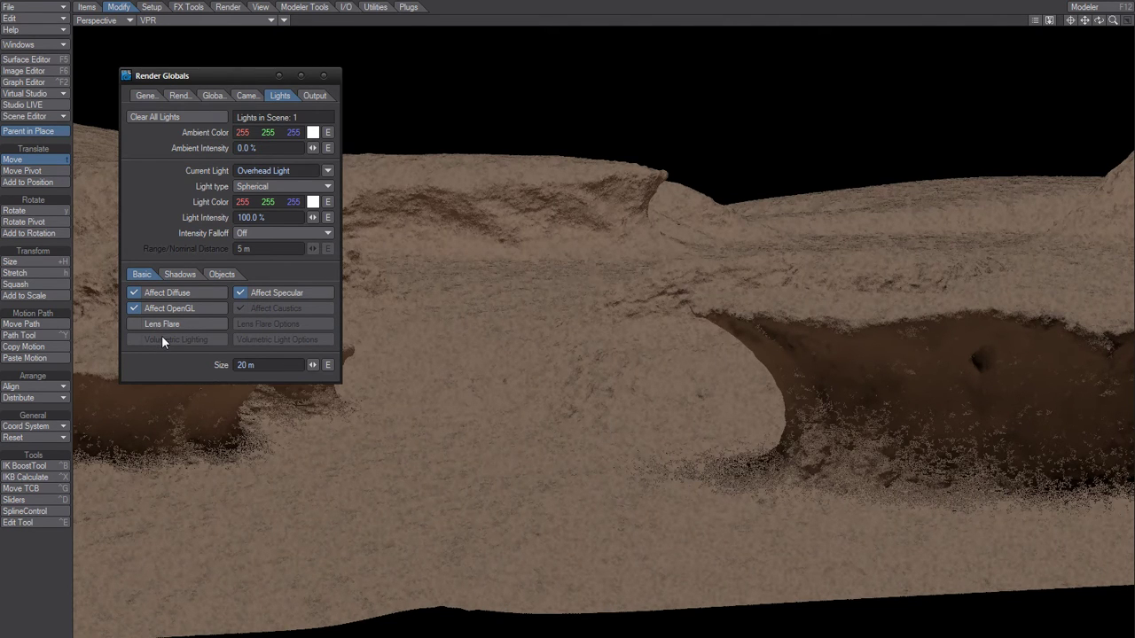
left_click(247, 97)
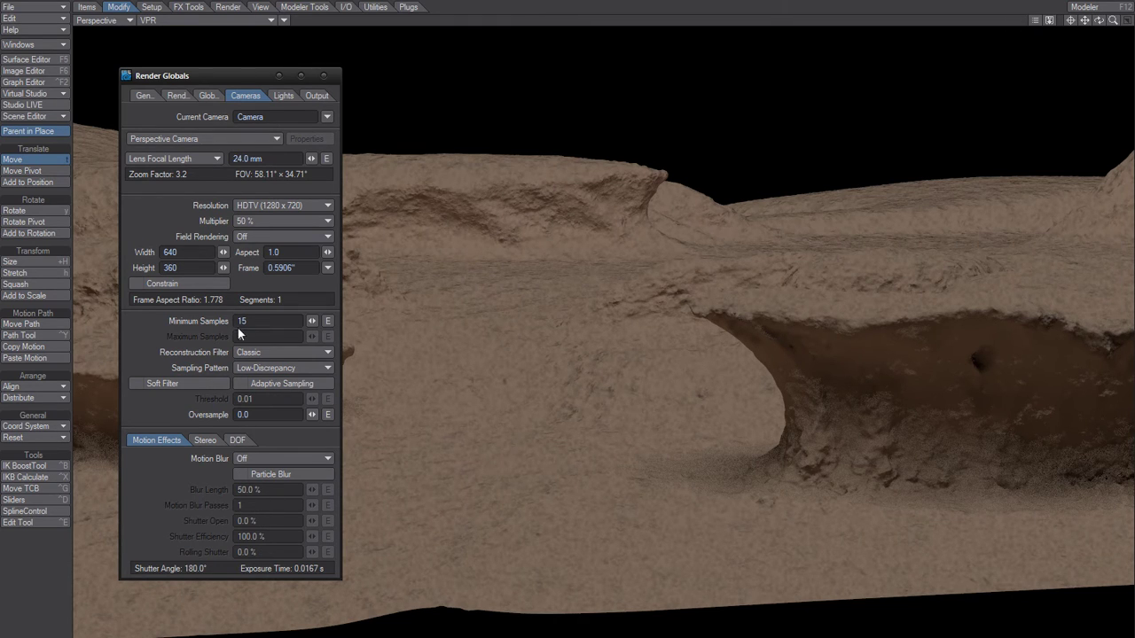
Step: Confirm Minimum Samples of 15 and close the Render Globals window
key("Return")
left_click(325, 76)
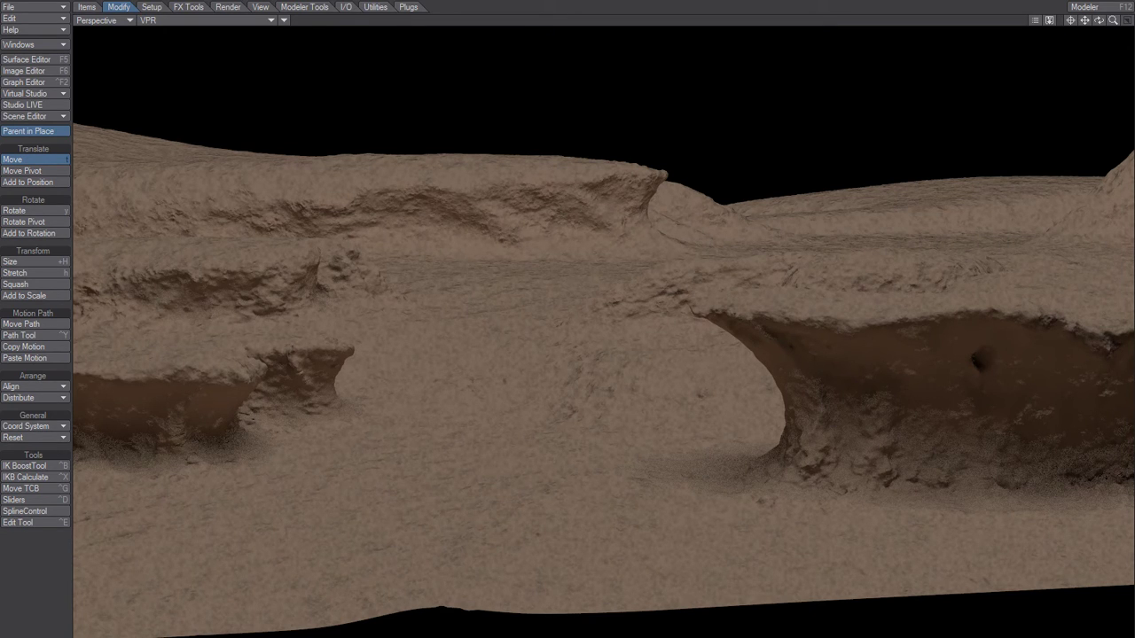
key("p")
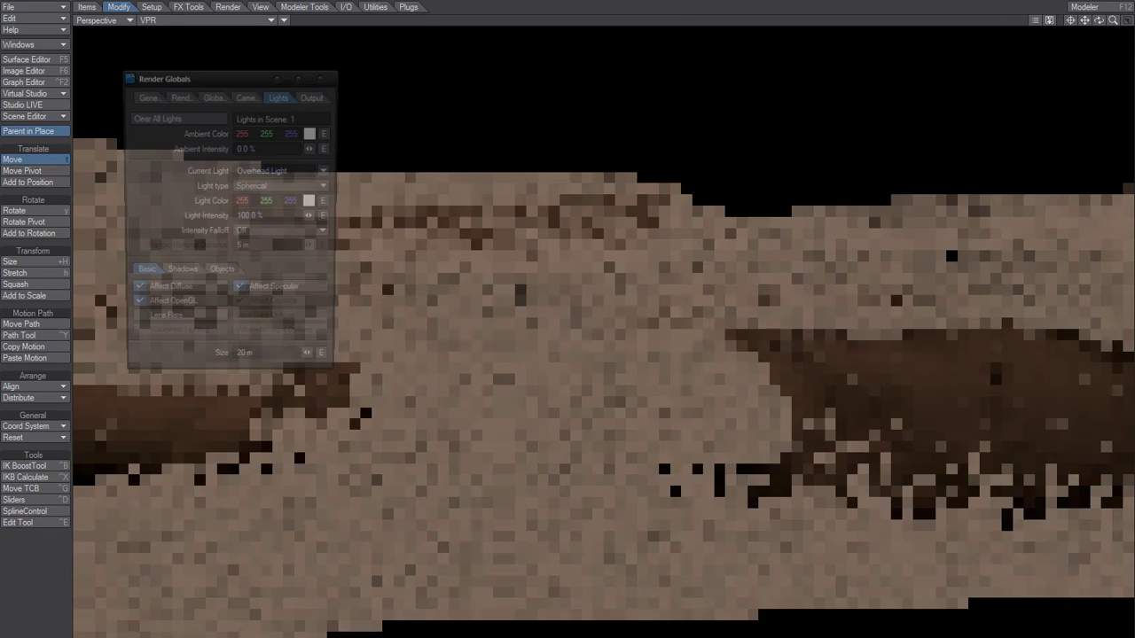
left_click(268, 232)
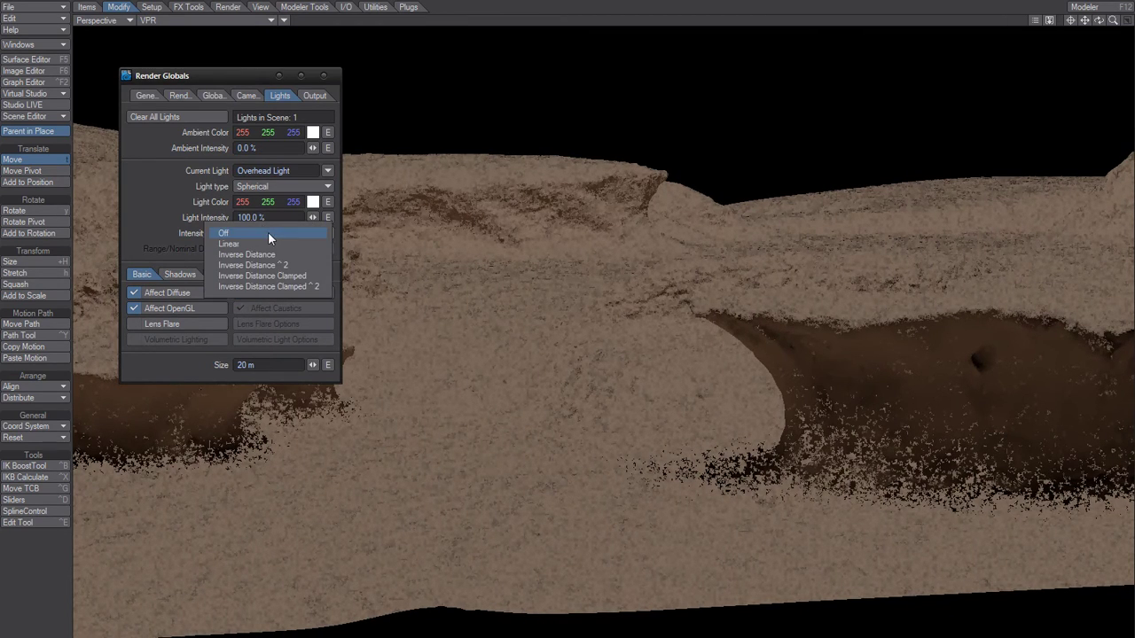
left_click(254, 282)
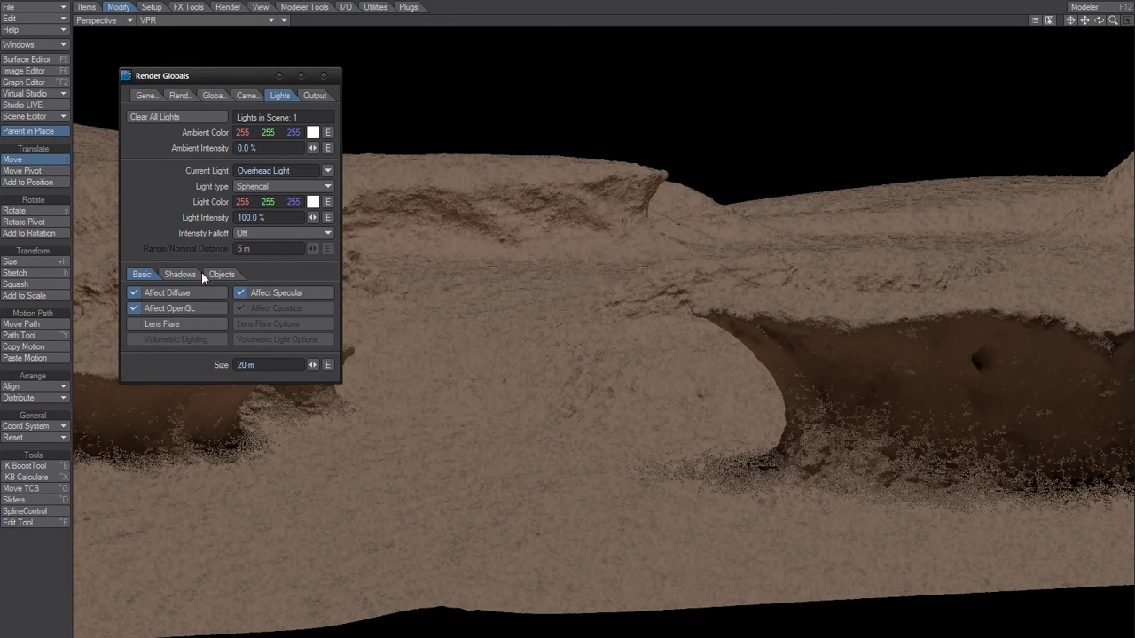
left_click(325, 75)
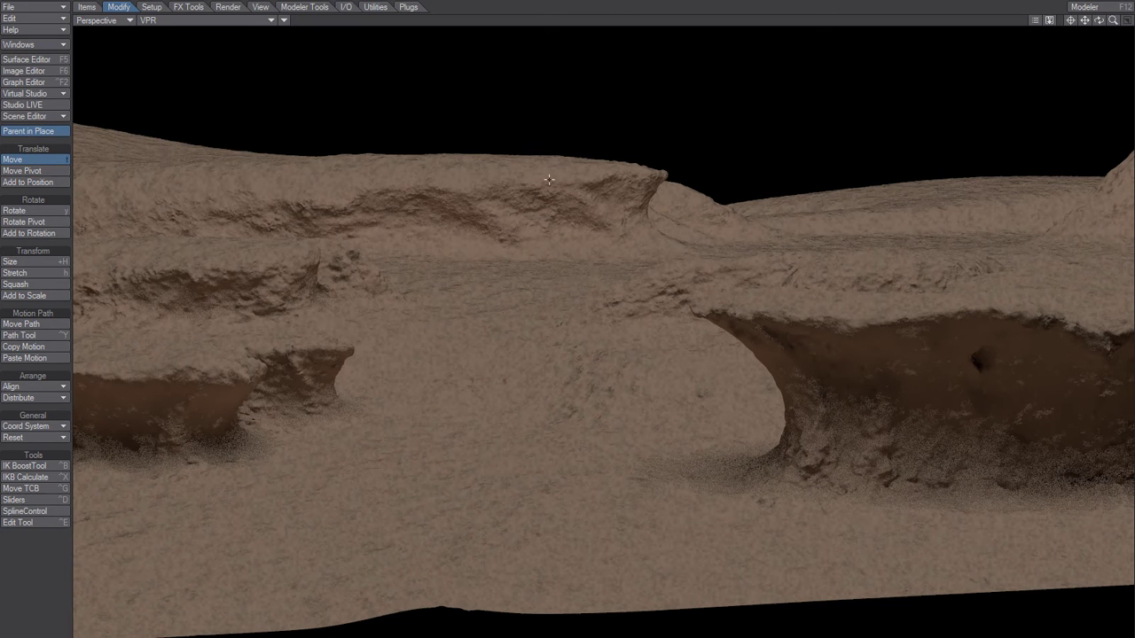
Step: Open the colour texture layers of the defaultMat_Smoothing surface on Grass-2f9-b
key("F5")
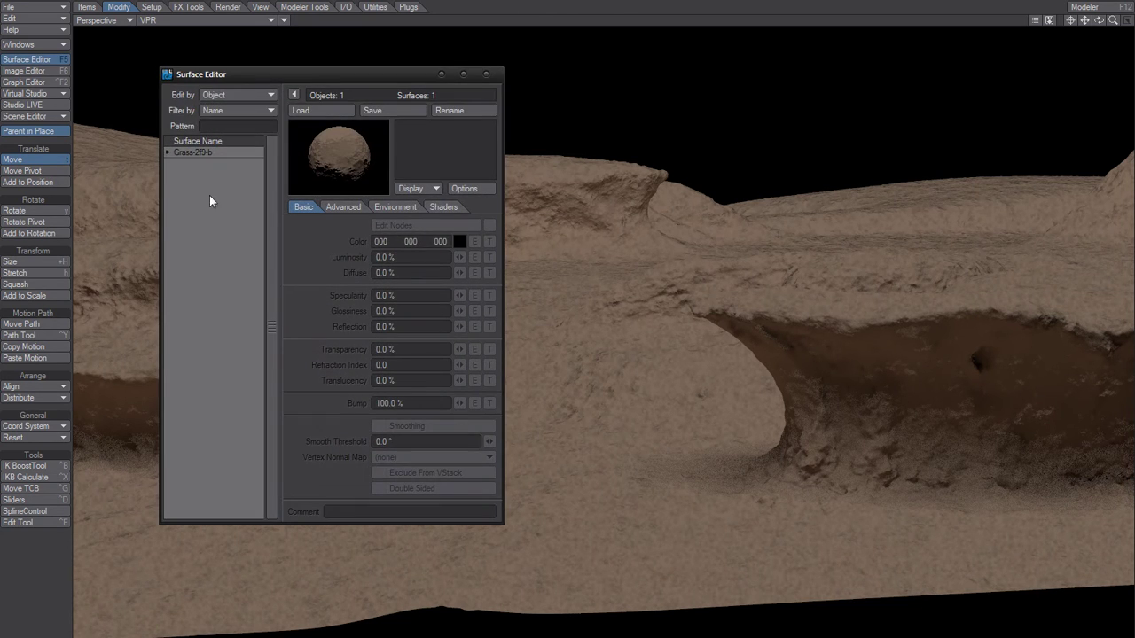
left_click(170, 152)
left_click(197, 163)
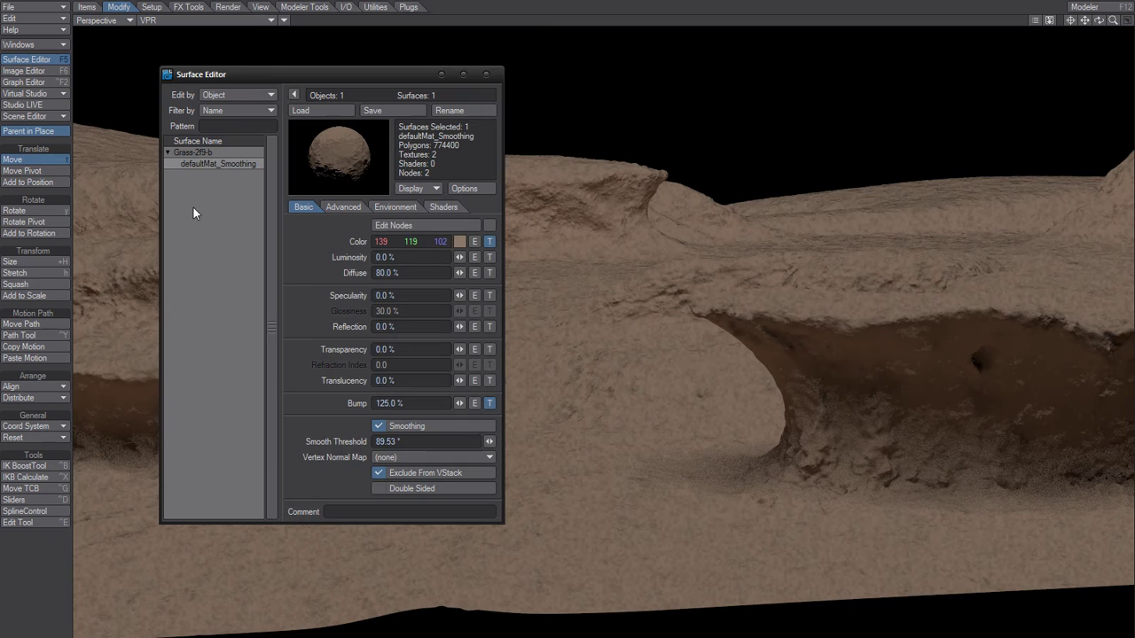
left_click(489, 241)
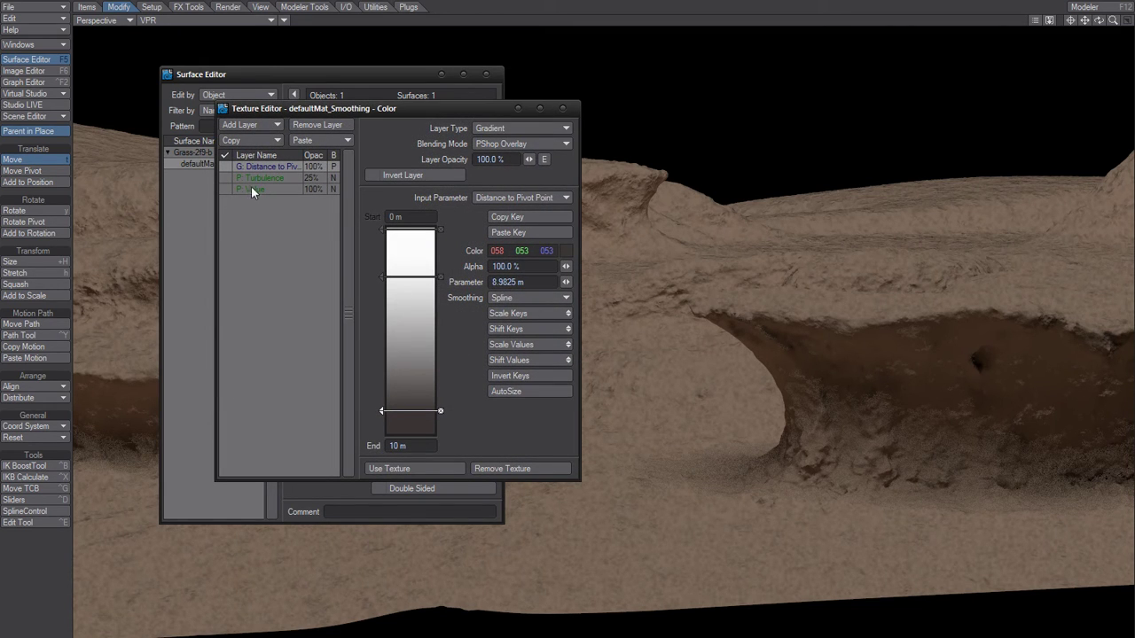
Step: Turn on the Turbulence and Value layers and enable the Distance to Pivot gradient
left_click(230, 189)
left_click(227, 179)
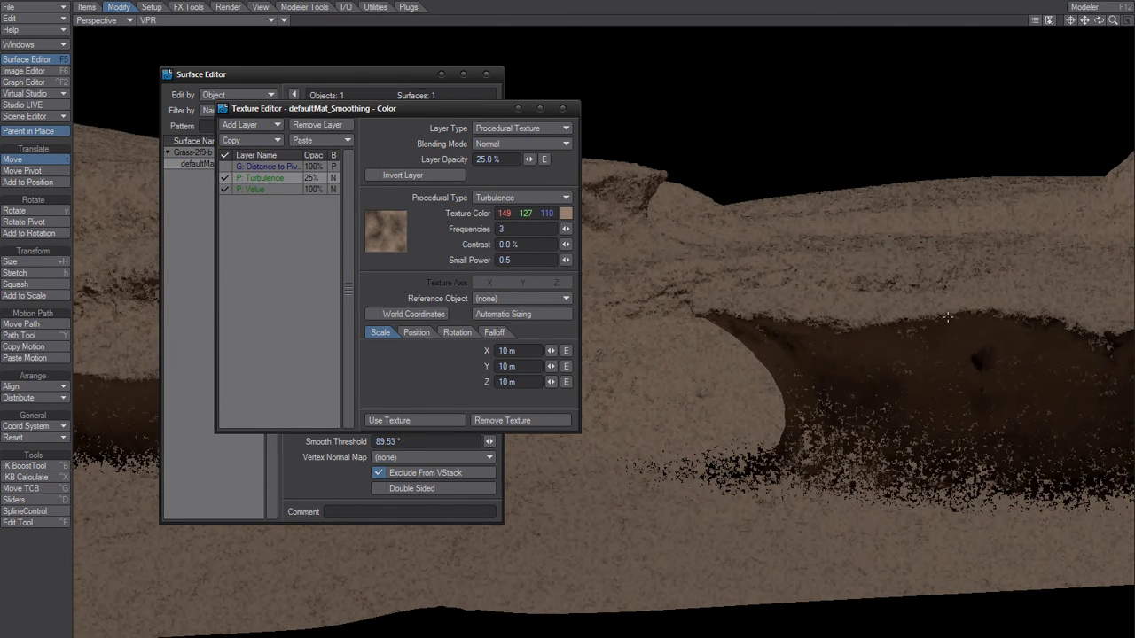
left_click(227, 188)
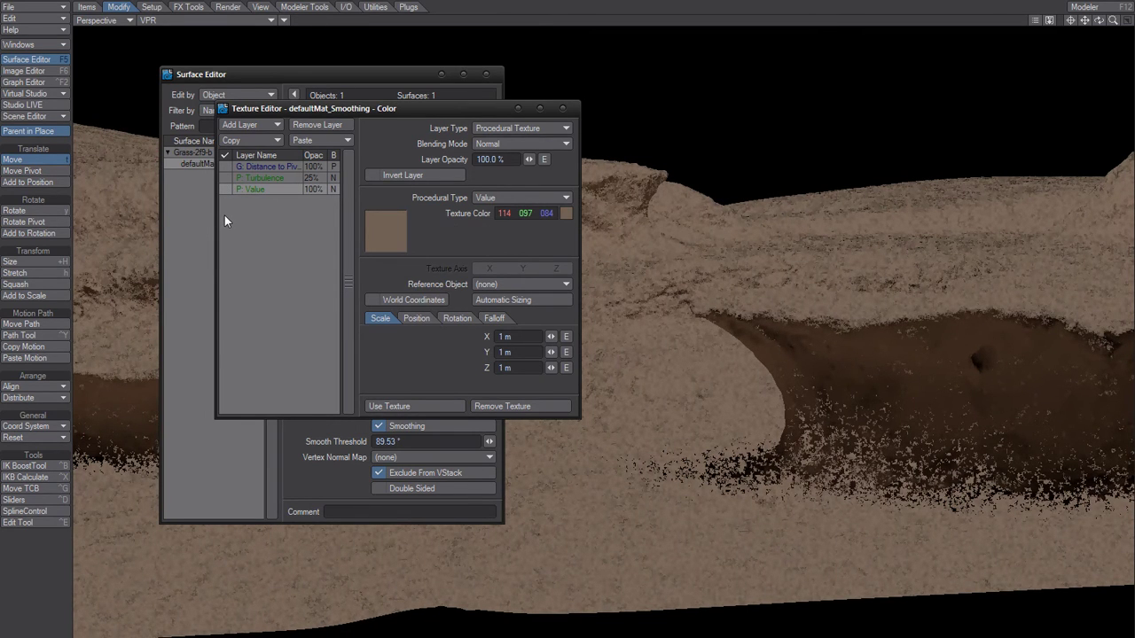
left_click(272, 167)
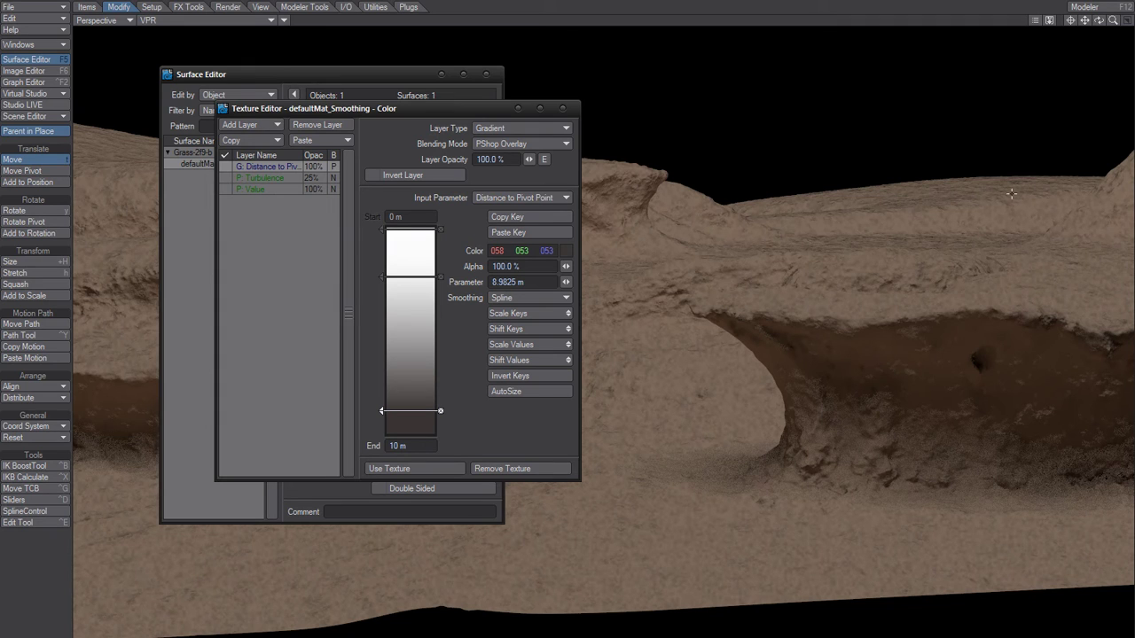
left_click(229, 167)
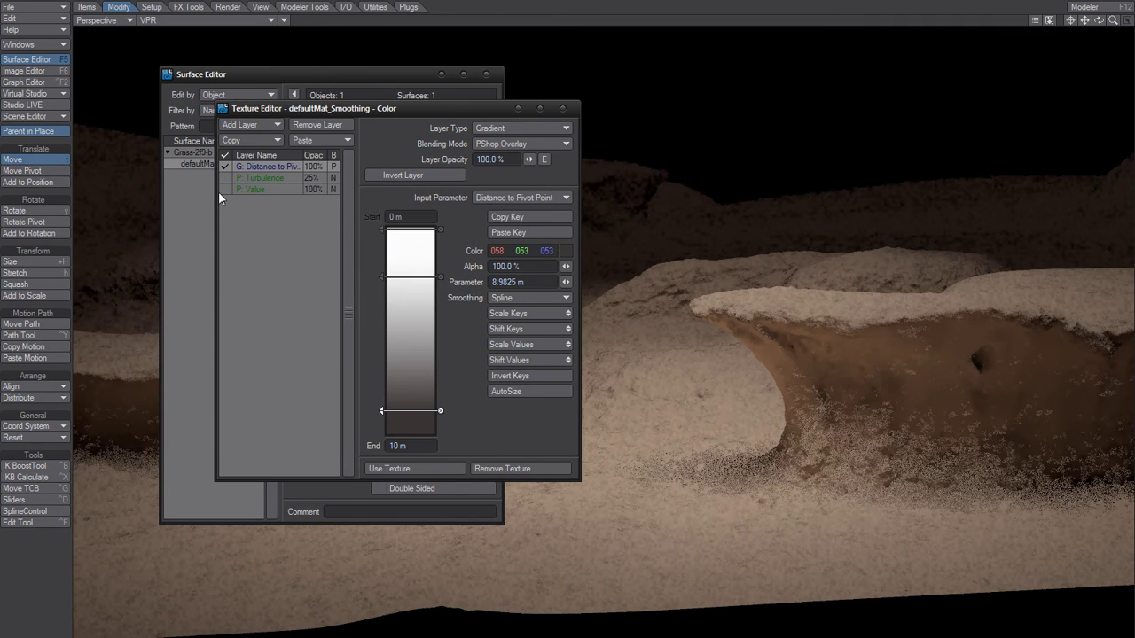
Step: Enable the P: Value layer, then close, reopen and close the colour texture layers
left_click(227, 189)
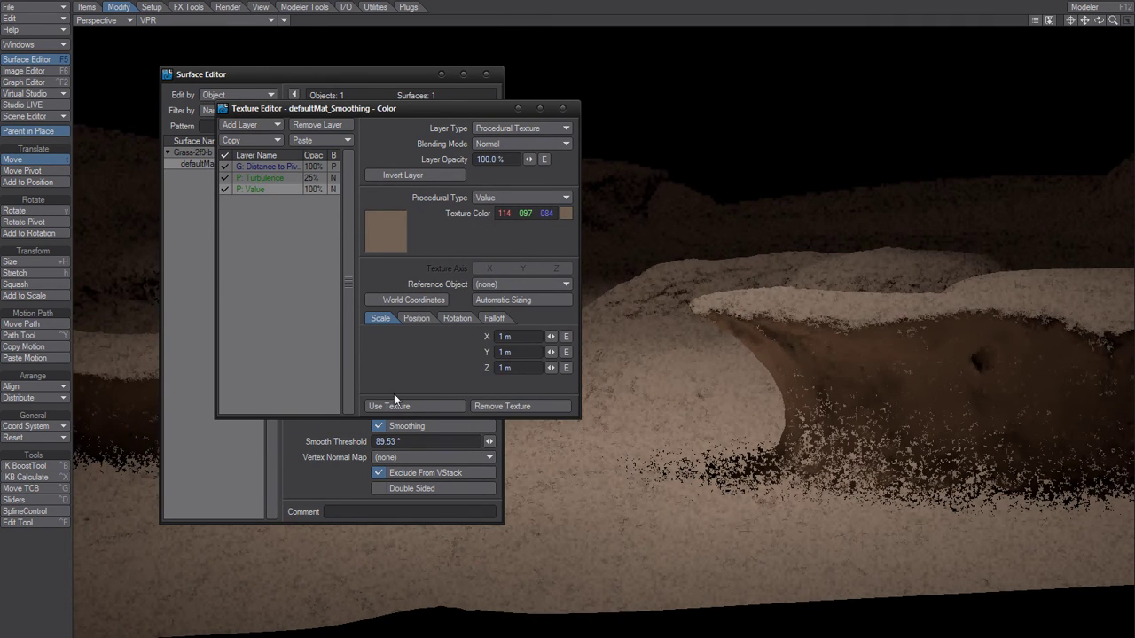
left_click(407, 404)
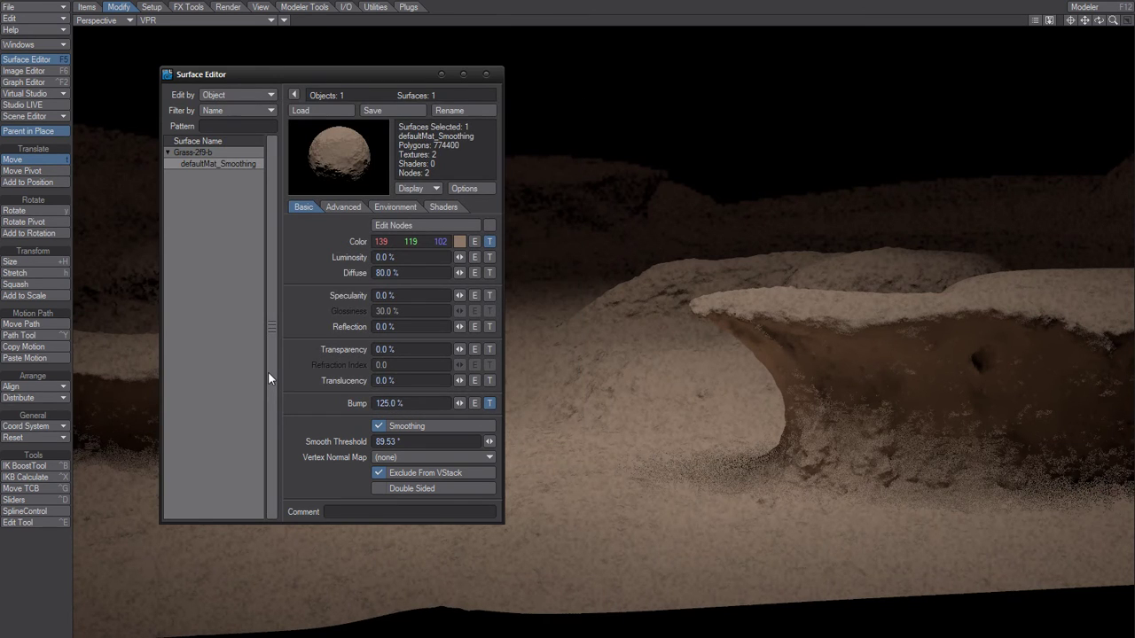
left_click(488, 242)
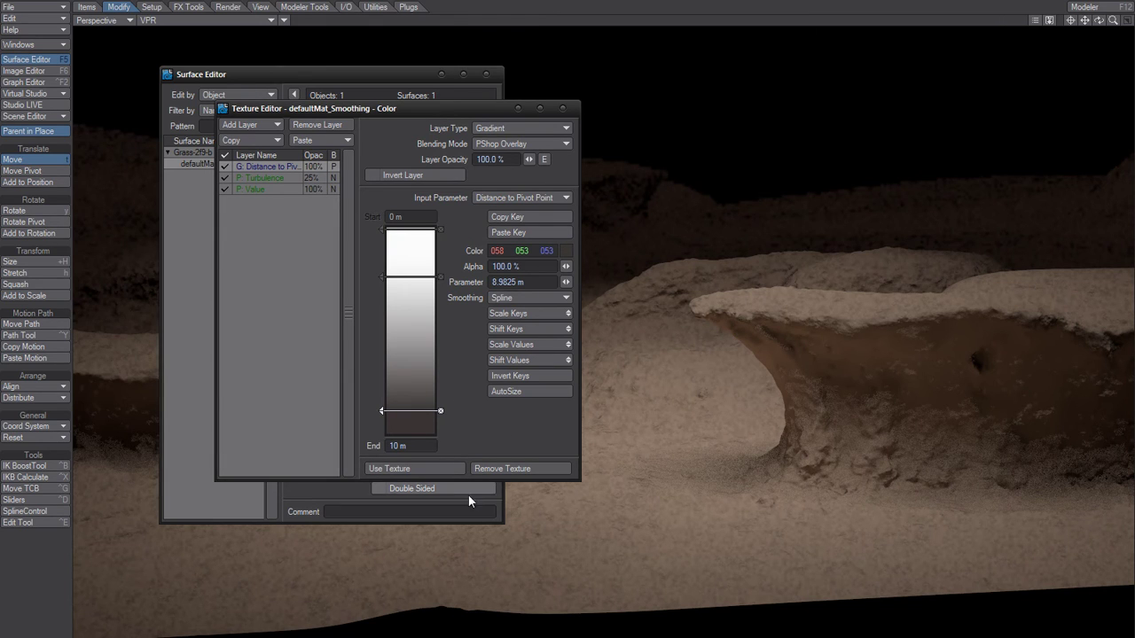
left_click(430, 470)
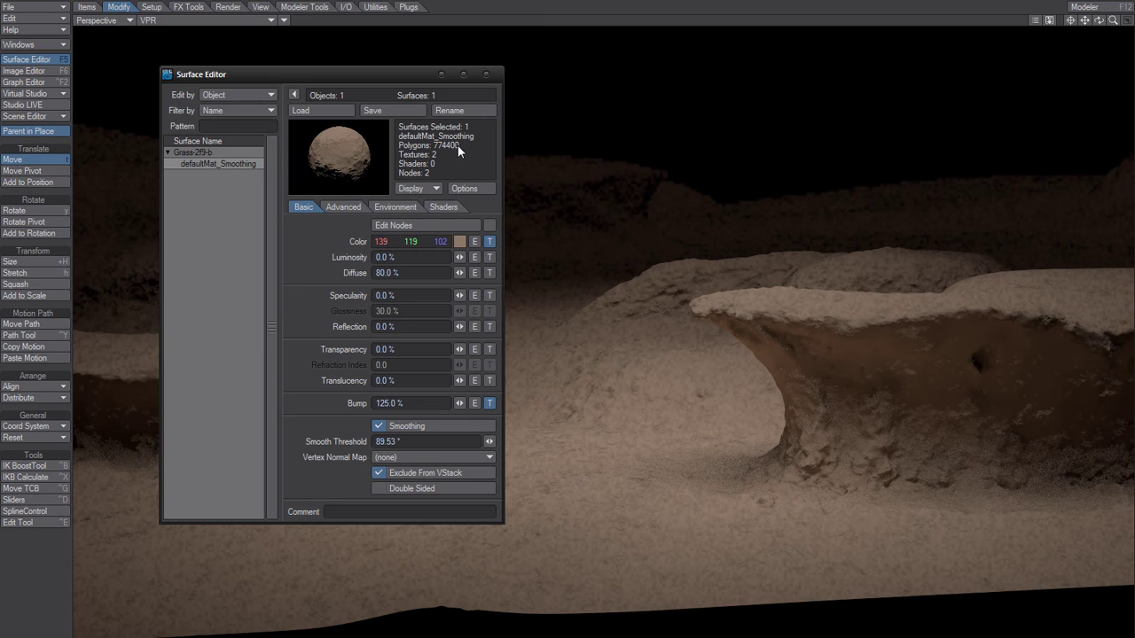
Step: Close the Surface Editor to reveal the gradient-tinted desert terrain preview
left_click(486, 73)
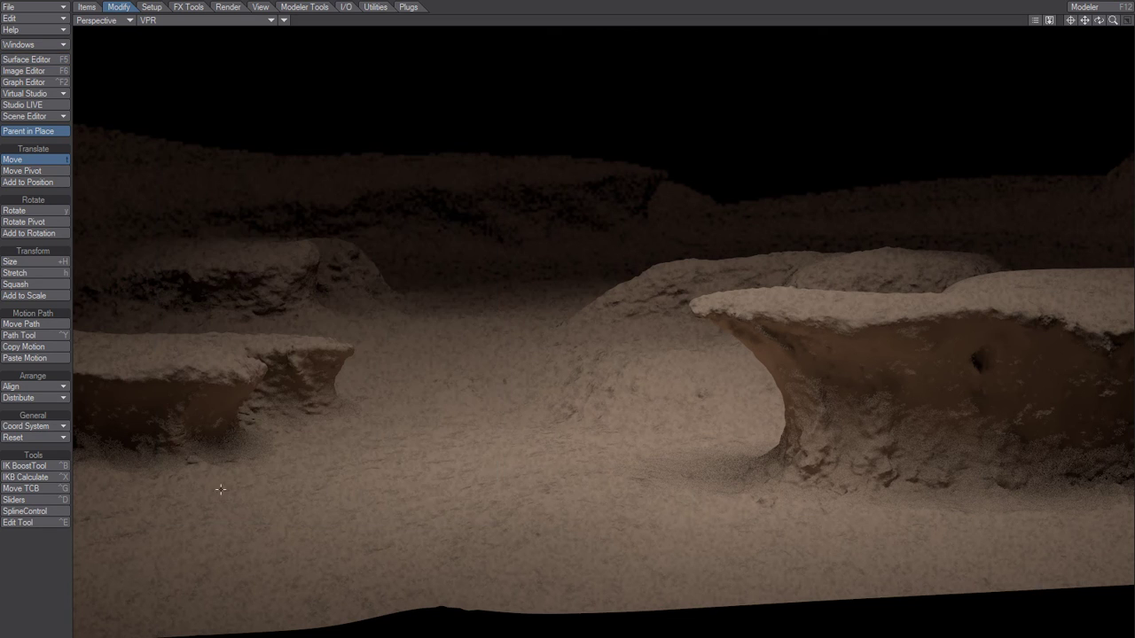